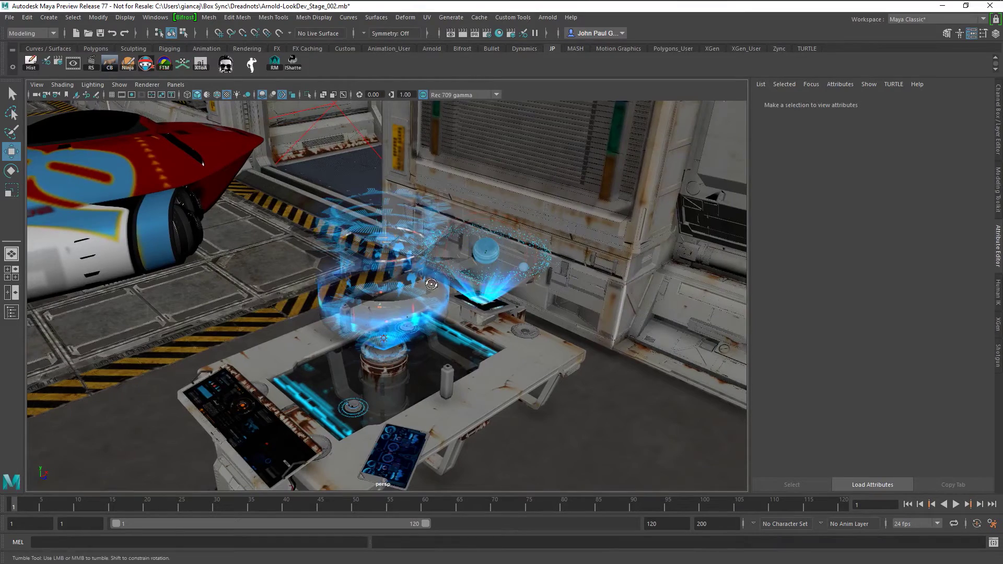
# Step: Select the hologram plane above the table and view the image file mapped to its Lambert material's color
pyautogui.scroll(2, 475, 300)
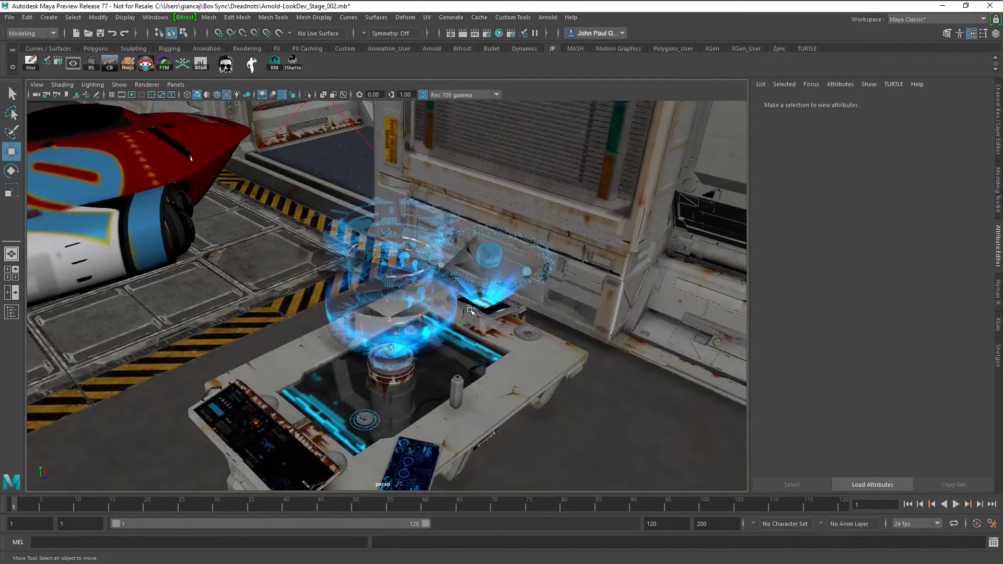
pyautogui.scroll(3, 460, 305)
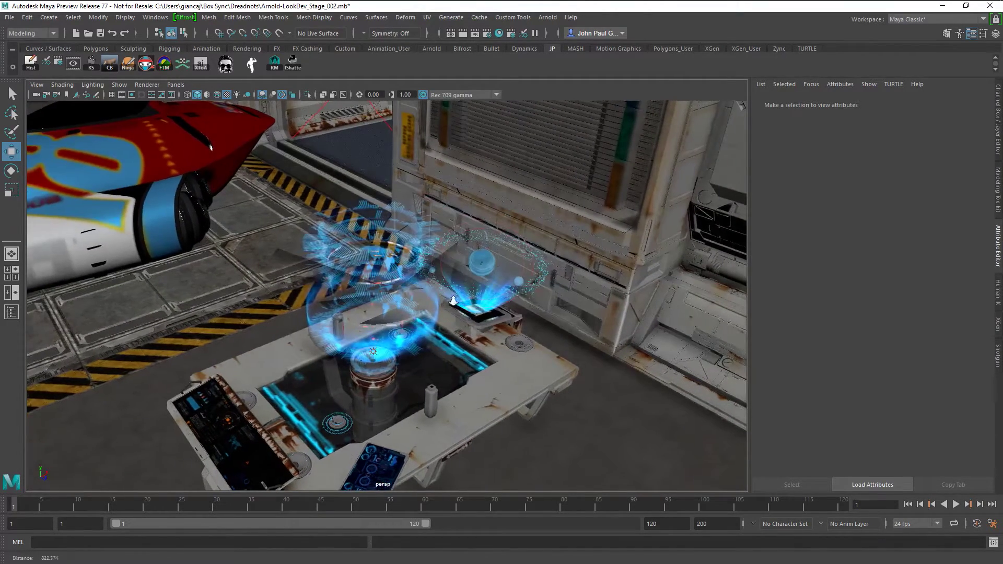
pyautogui.scroll(2, 455, 301)
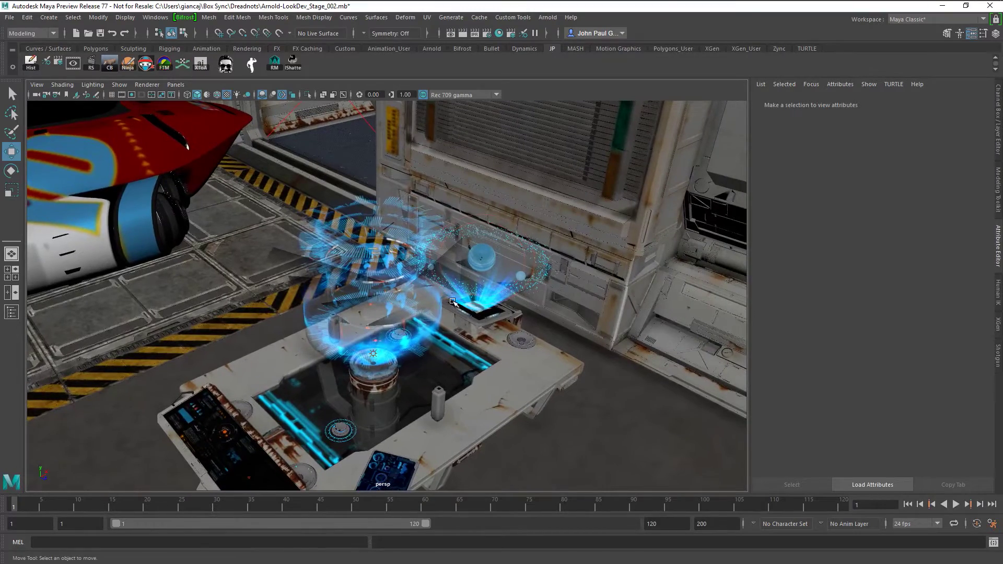
pyautogui.scroll(2, 453, 298)
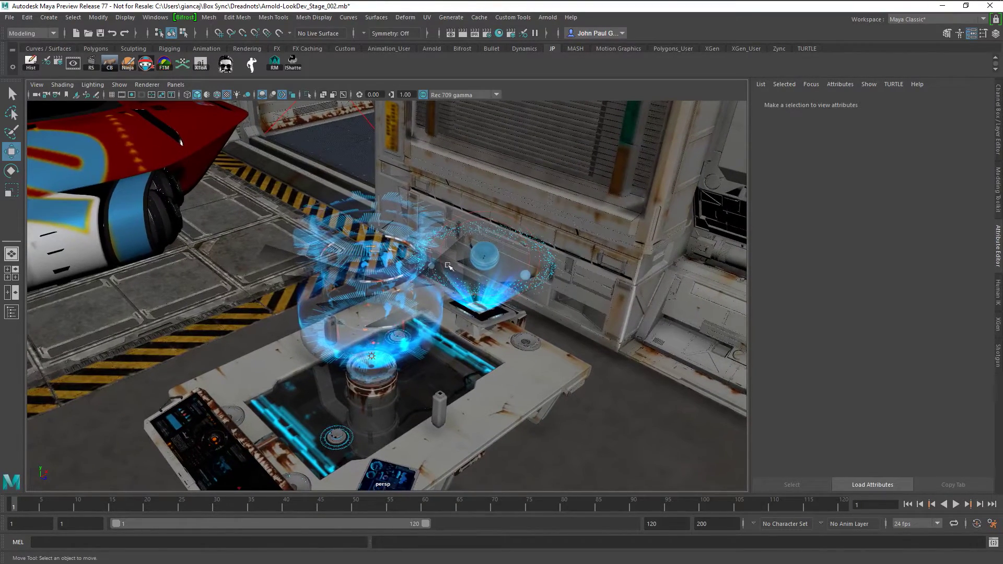
pyautogui.click(456, 295)
pyautogui.scroll(3, 549, 313)
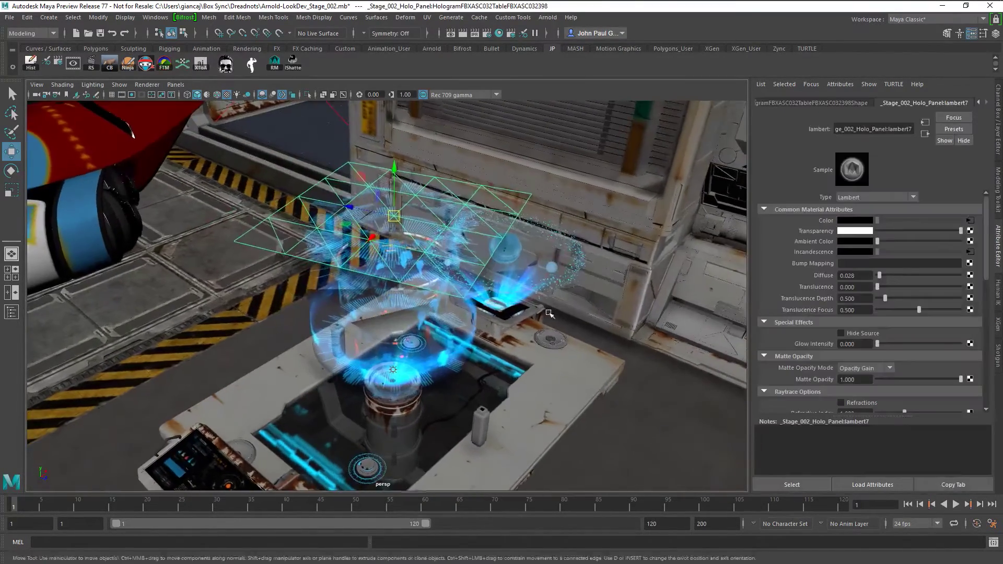
pyautogui.scroll(3, 548, 313)
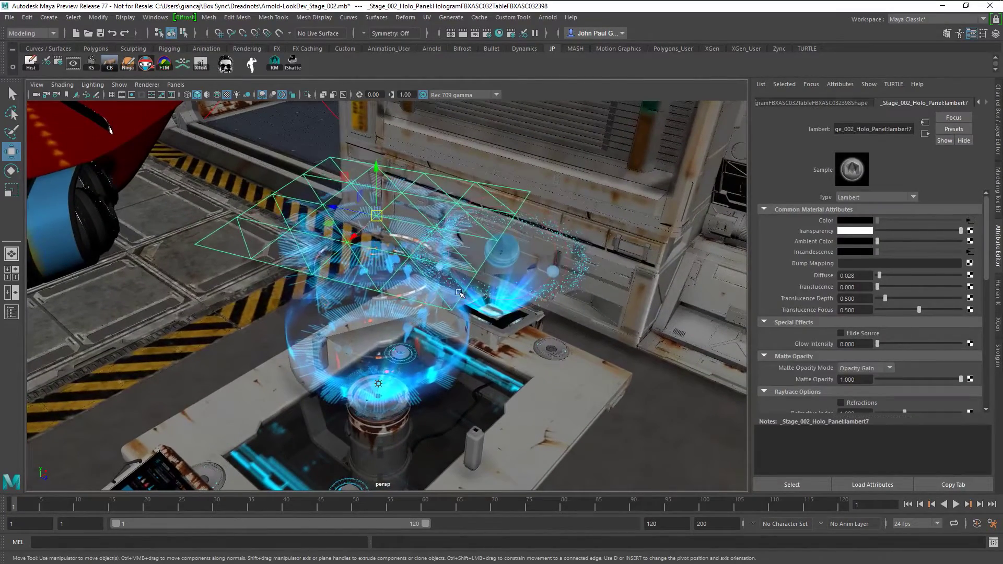
pyautogui.scroll(2, 459, 293)
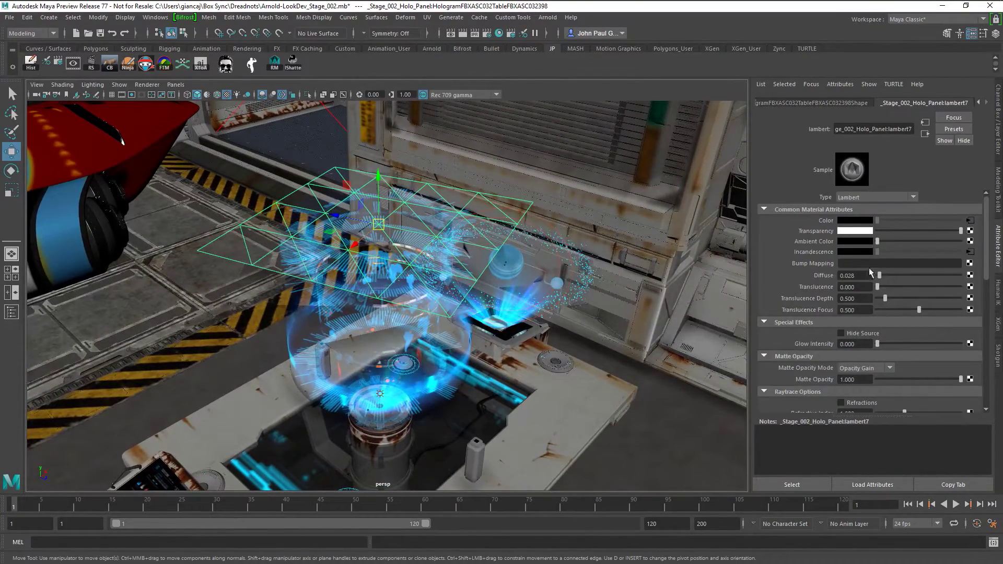
pyautogui.click(970, 220)
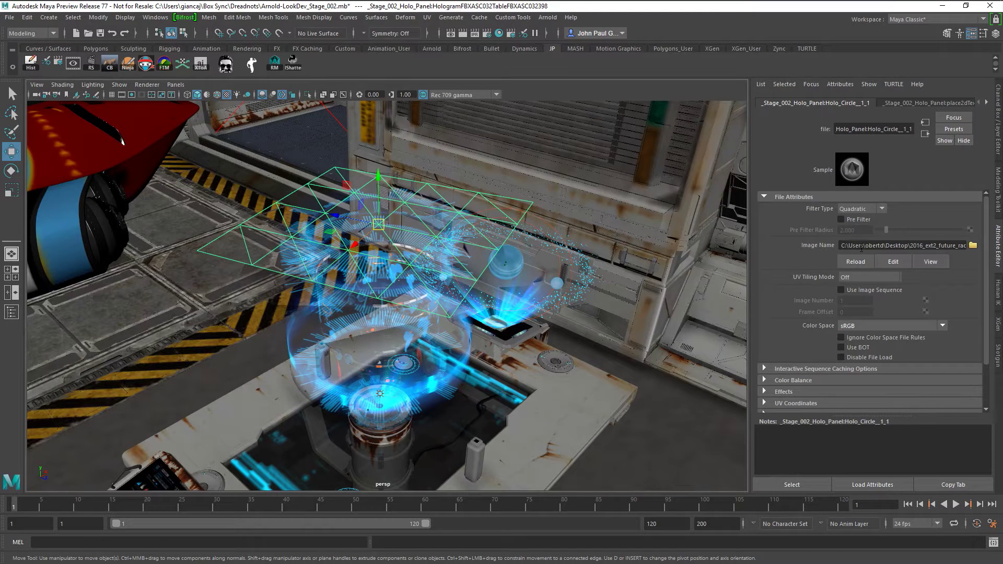
pyautogui.click(928, 263)
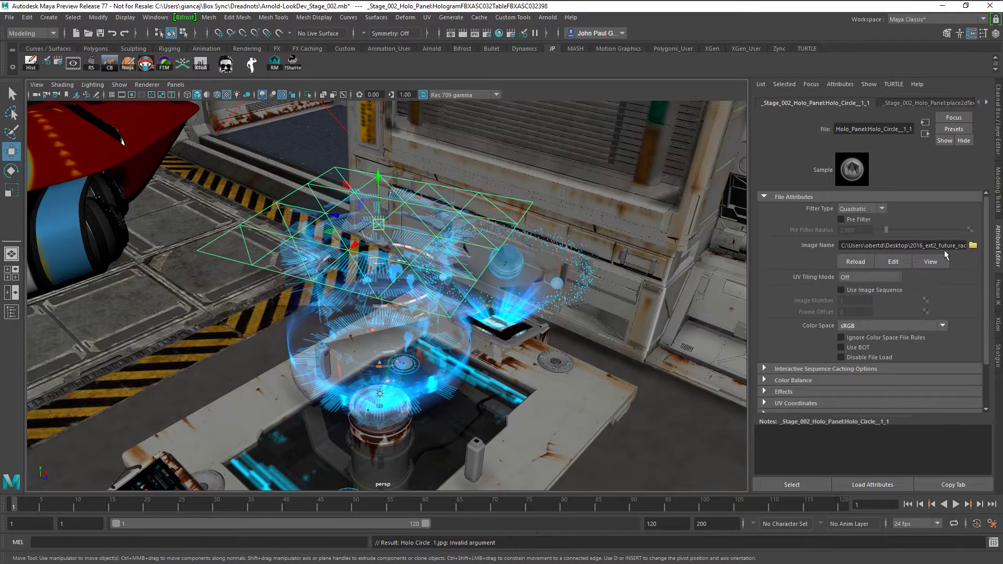
# Step: Open the File Path Editor and expand the sourceimages folder to list its texture files
pyautogui.click(156, 17)
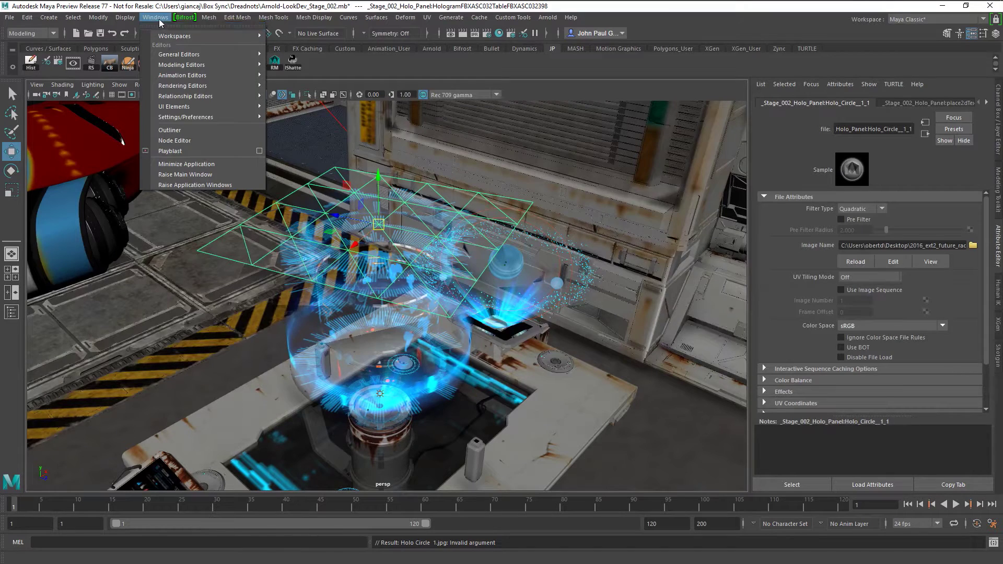
pyautogui.moveTo(189, 98)
pyautogui.moveTo(202, 55)
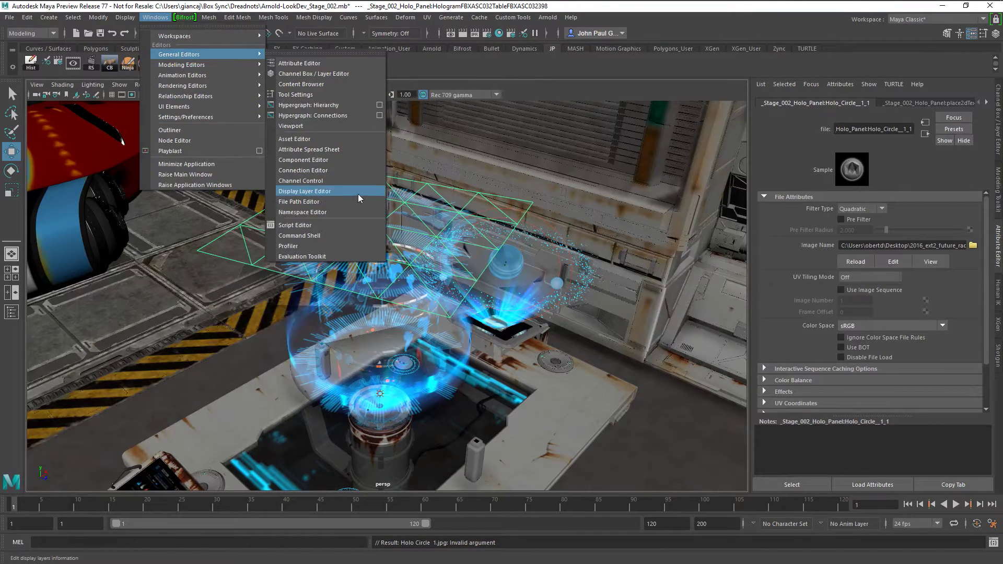
pyautogui.click(322, 203)
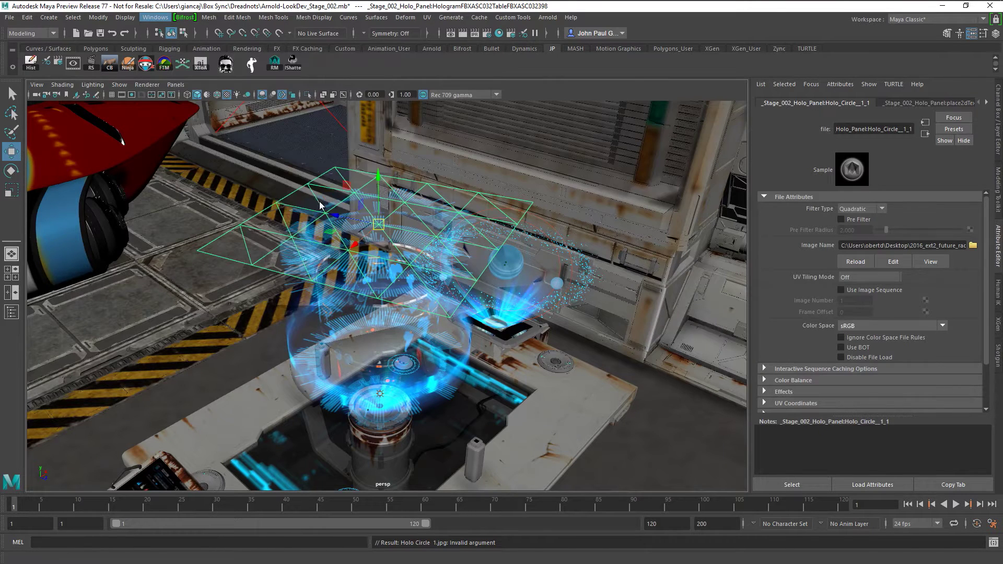
pyautogui.moveTo(365, 168); pyautogui.dragTo(589, 132)
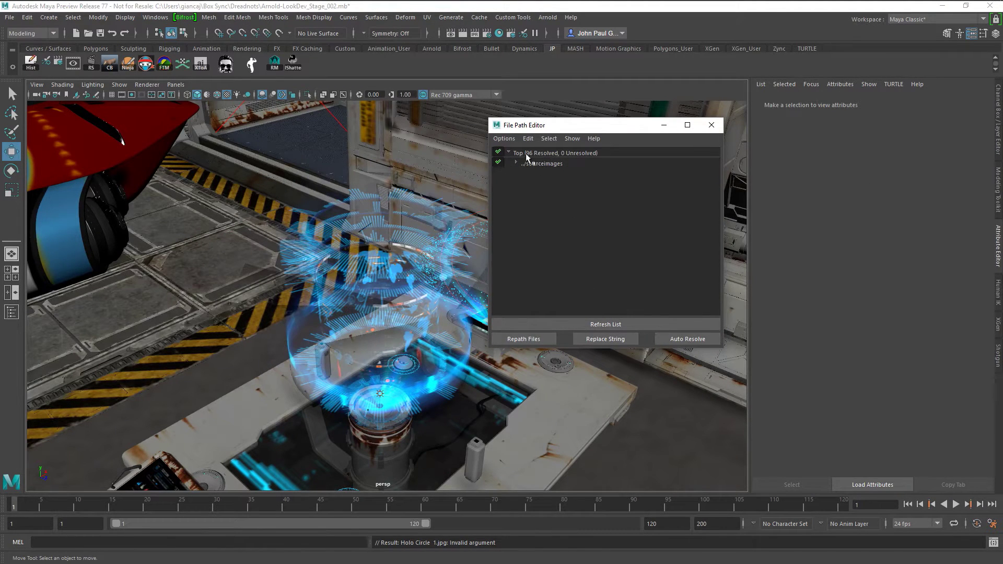
pyautogui.click(516, 164)
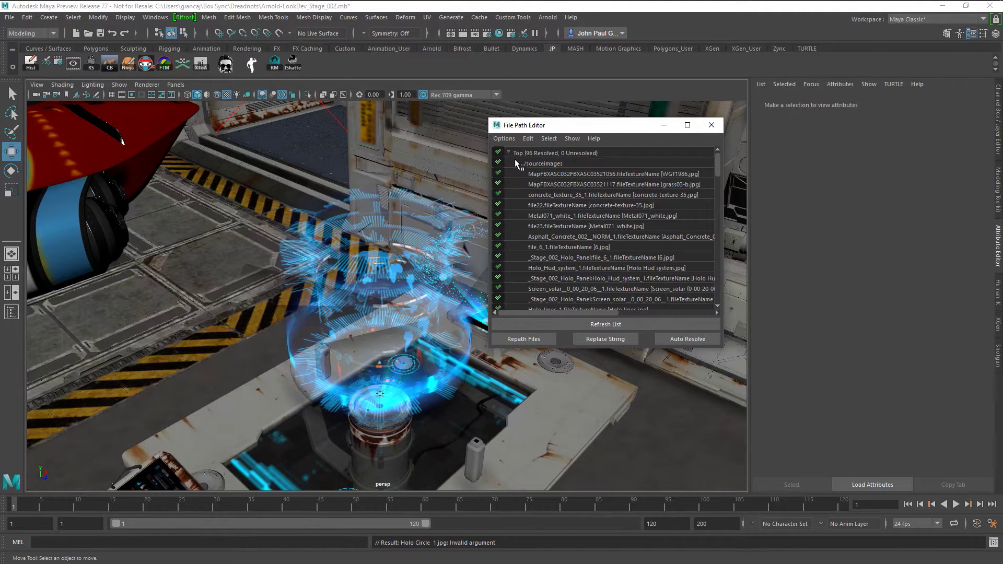
# Step: Enlarge the File Path Editor window to show more of the texture list and reposition it over the viewport
pyautogui.moveTo(607, 129); pyautogui.dragTo(618, 121)
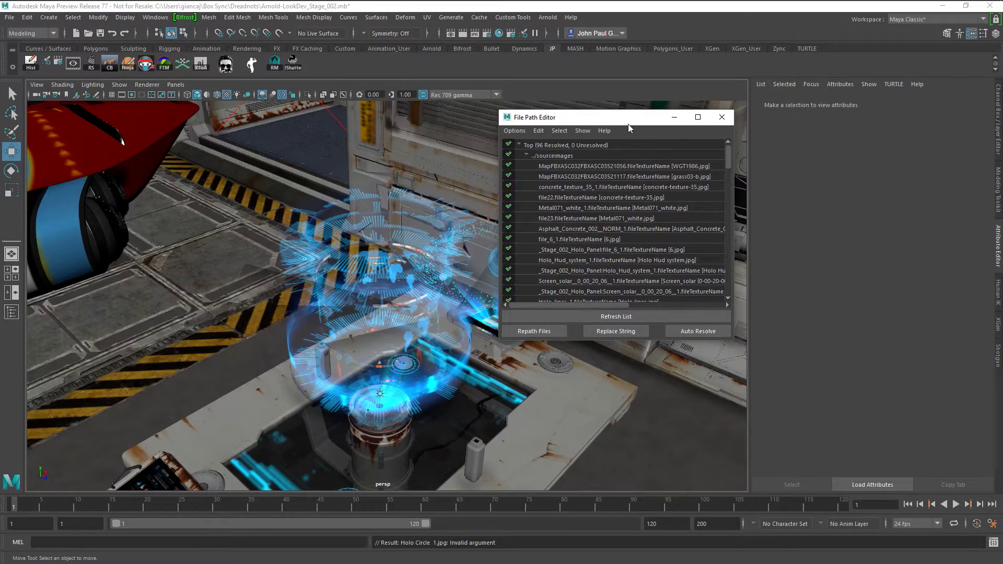
pyautogui.moveTo(628, 124); pyautogui.dragTo(605, 103)
pyautogui.moveTo(711, 319); pyautogui.dragTo(804, 470)
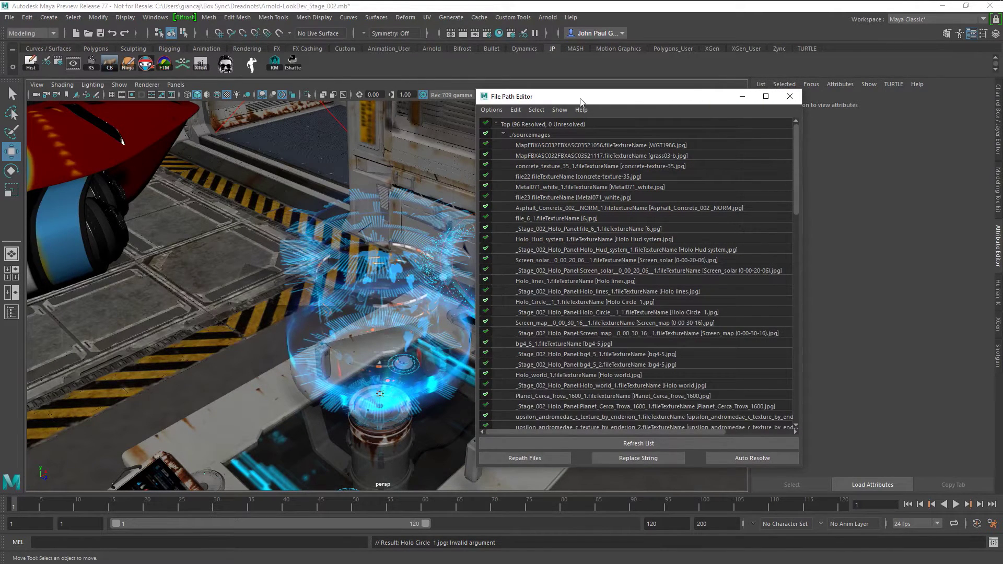
pyautogui.moveTo(580, 101); pyautogui.dragTo(558, 98)
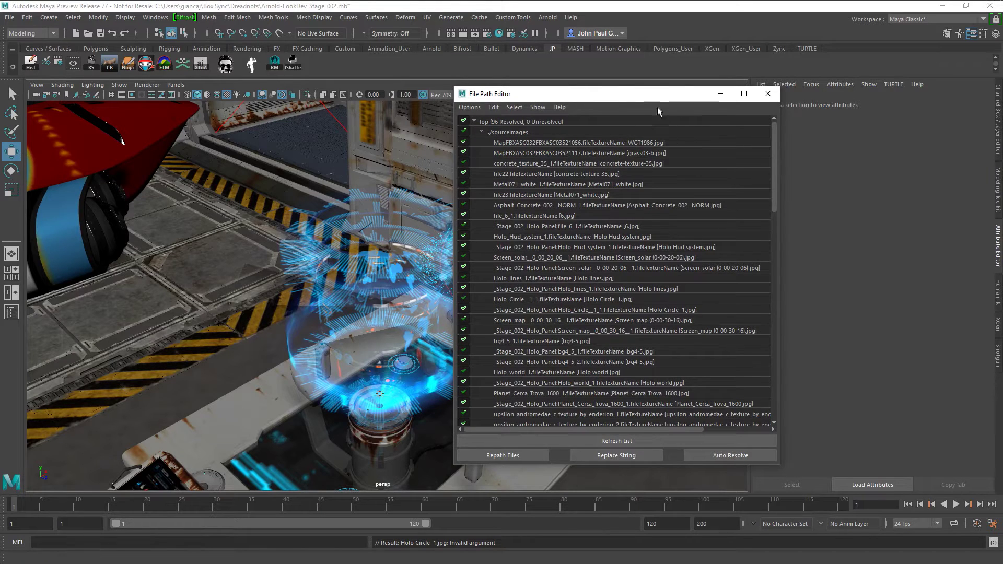
pyautogui.moveTo(643, 99); pyautogui.dragTo(612, 95)
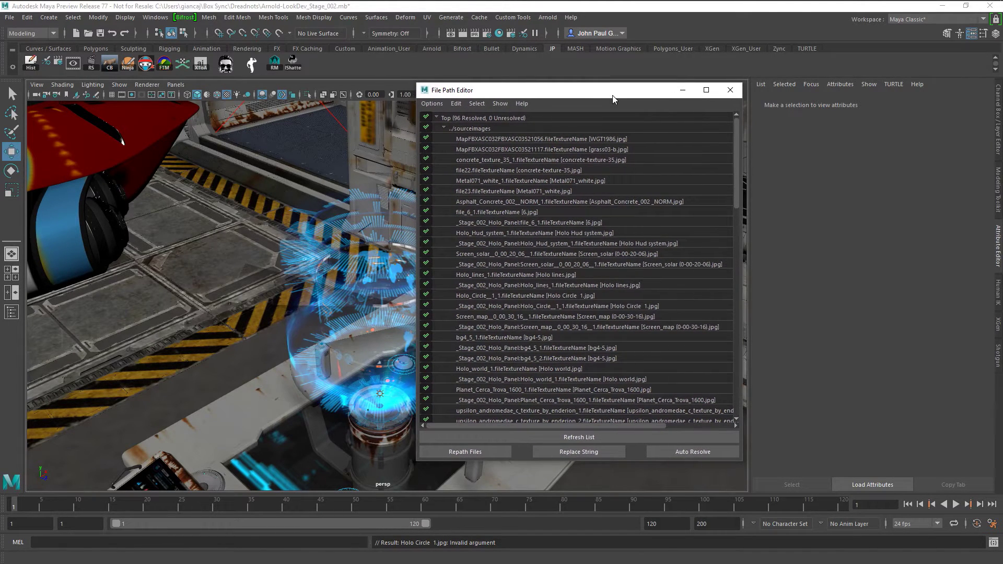
# Step: Browse to the Maya project folder inside DREDNOTS_CONTENT_2017 on drive D in File Explorer, and close the window after checking its contents
pyautogui.press('super+e')
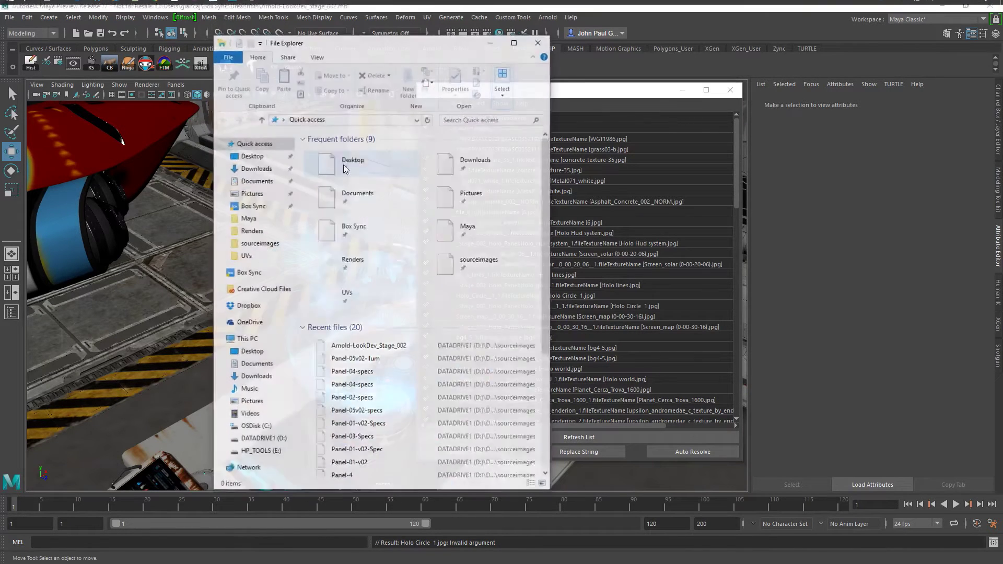
pyautogui.click(261, 438)
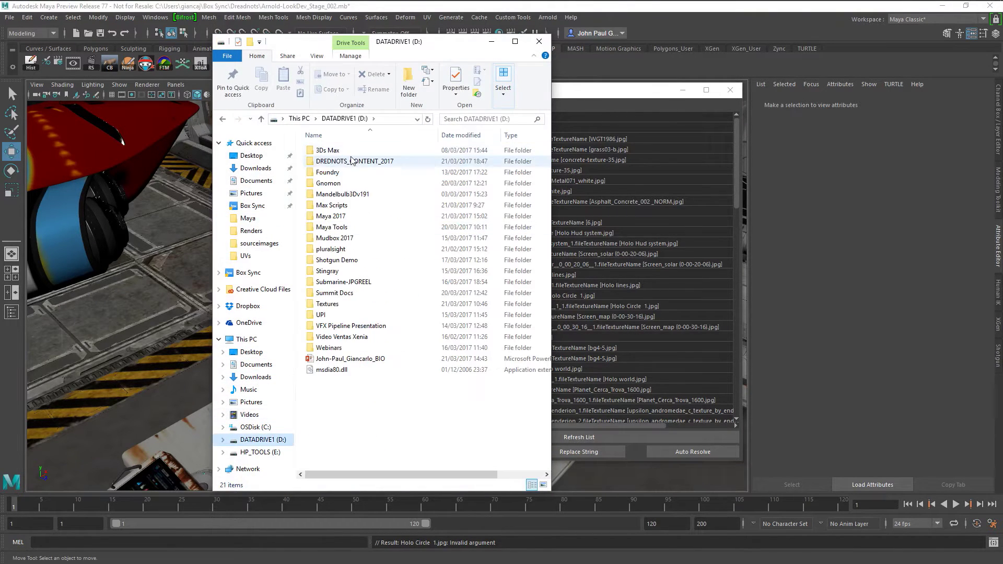
pyautogui.doubleClick(351, 160)
pyautogui.doubleClick(347, 172)
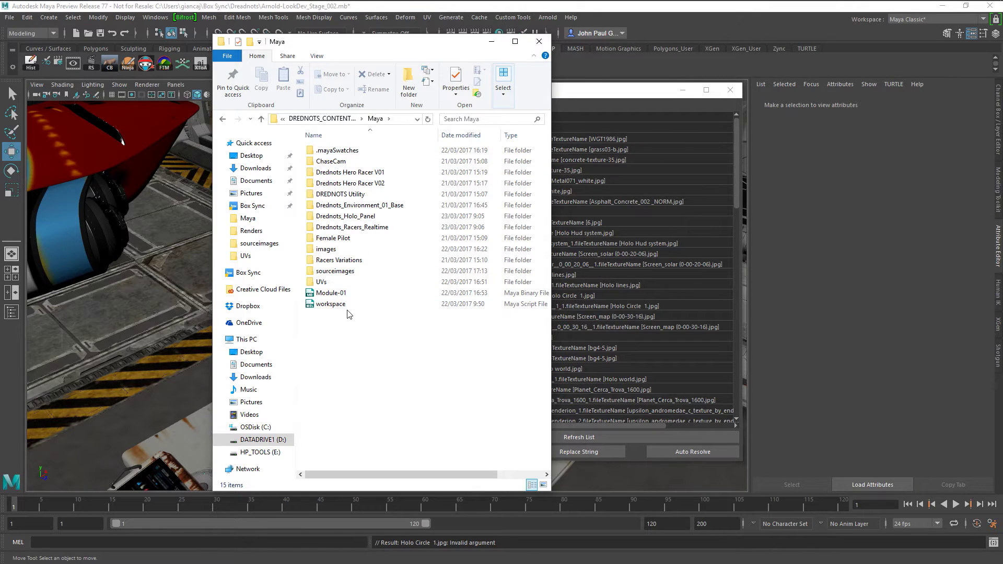
pyautogui.click(538, 42)
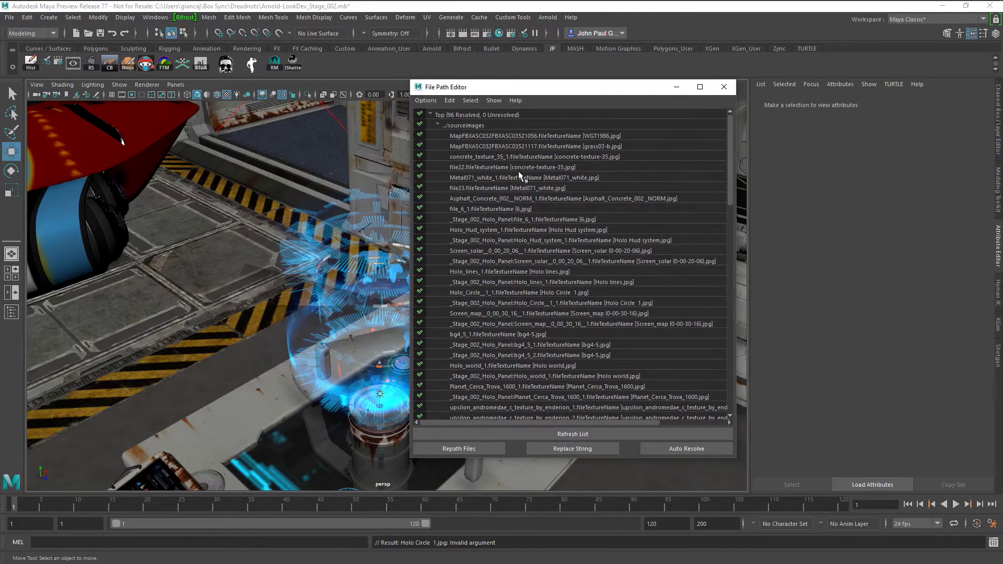
# Step: Review the texture paths listed in the File Path Editor and close it
pyautogui.moveTo(586, 90); pyautogui.dragTo(609, 91)
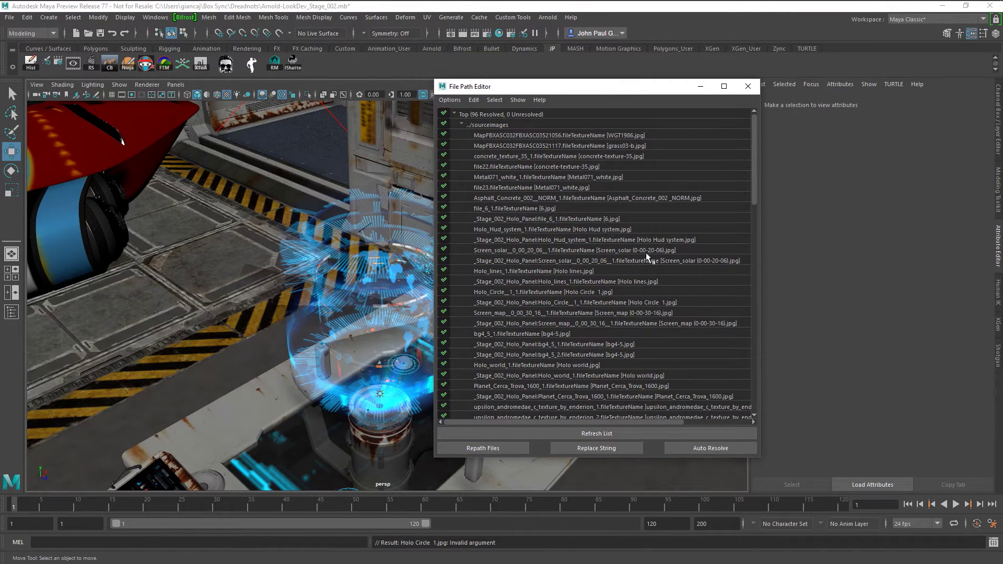
pyautogui.moveTo(603, 94); pyautogui.dragTo(670, 102)
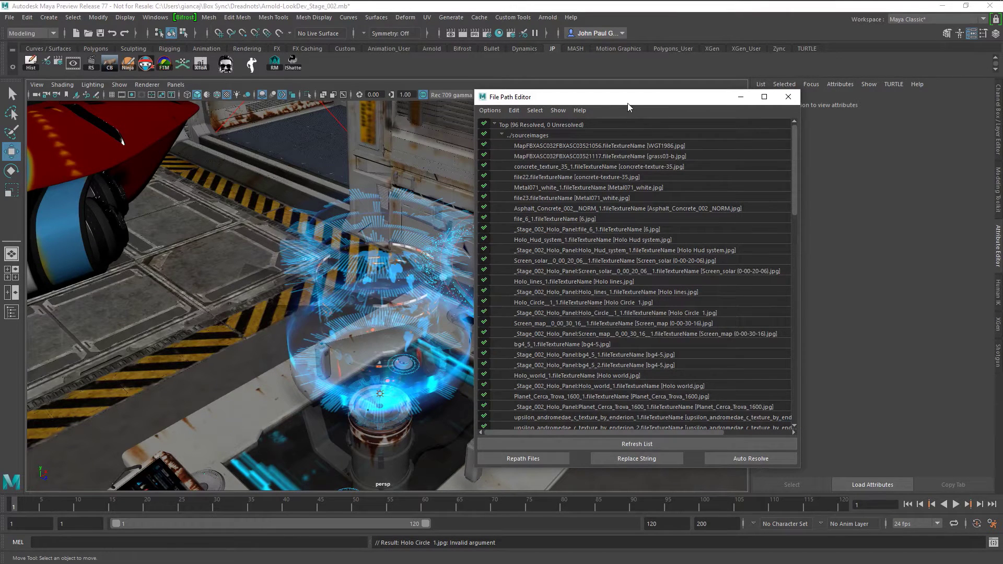
pyautogui.moveTo(628, 103)
pyautogui.mouseDown()
pyautogui.moveTo(617, 104)
pyautogui.moveTo(650, 106)
pyautogui.moveTo(643, 102)
pyautogui.mouseUp()
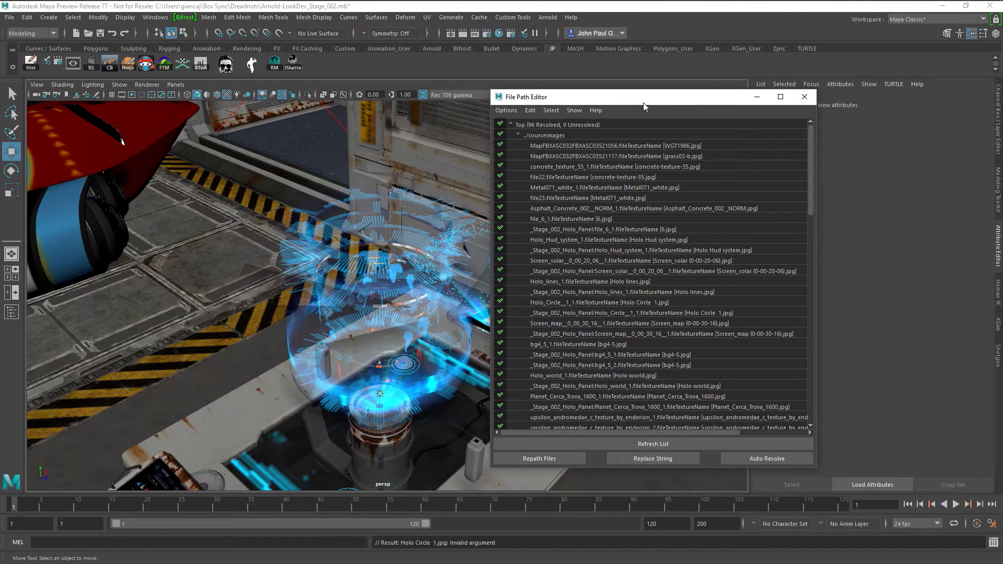
pyautogui.moveTo(643, 103); pyautogui.dragTo(604, 93)
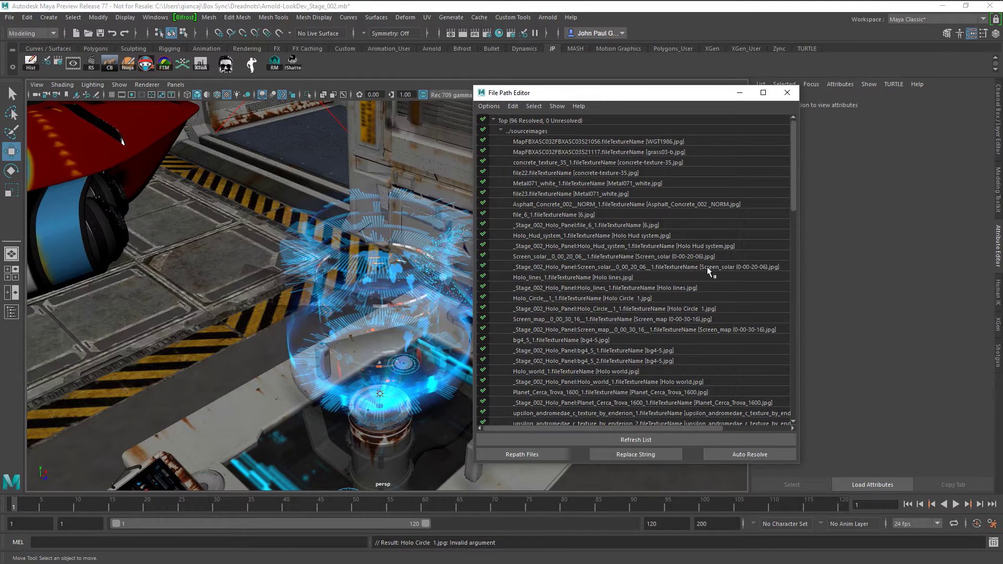
pyautogui.click(788, 94)
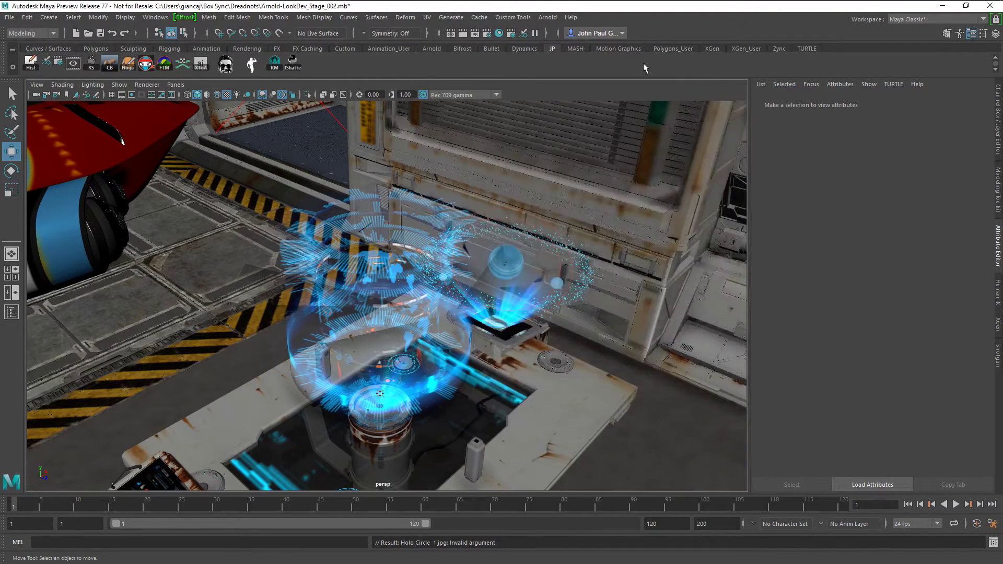
# Step: Launch the File Texture Manager script and enlarge its window until all the basic function options fit
pyautogui.click(165, 65)
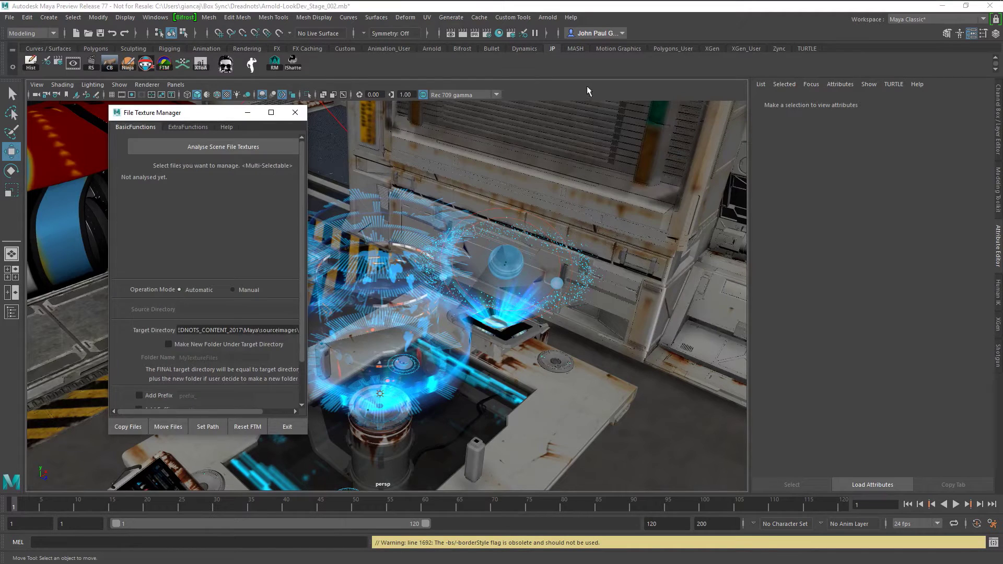
pyautogui.moveTo(178, 106); pyautogui.dragTo(490, 58)
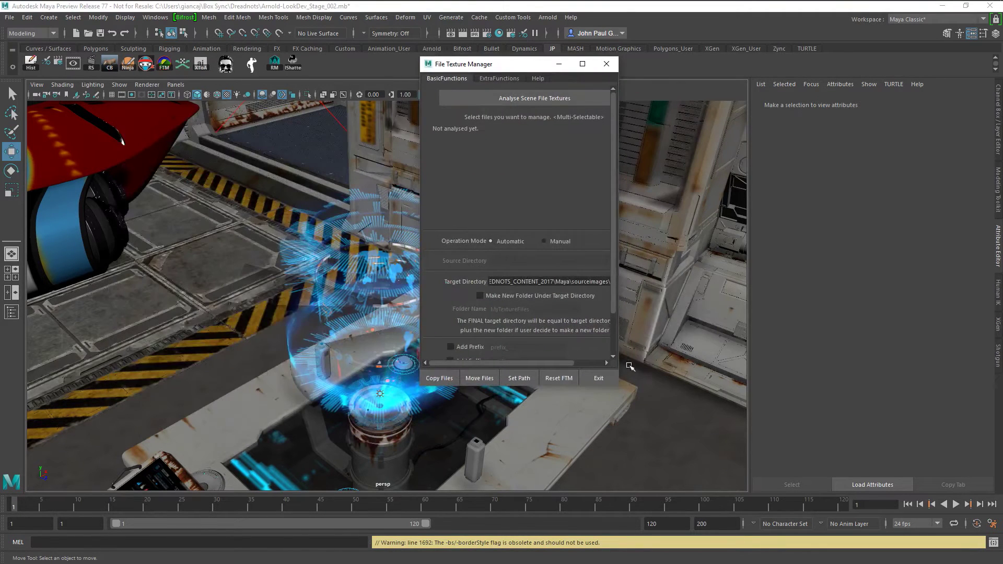
pyautogui.moveTo(620, 390); pyautogui.dragTo(718, 479)
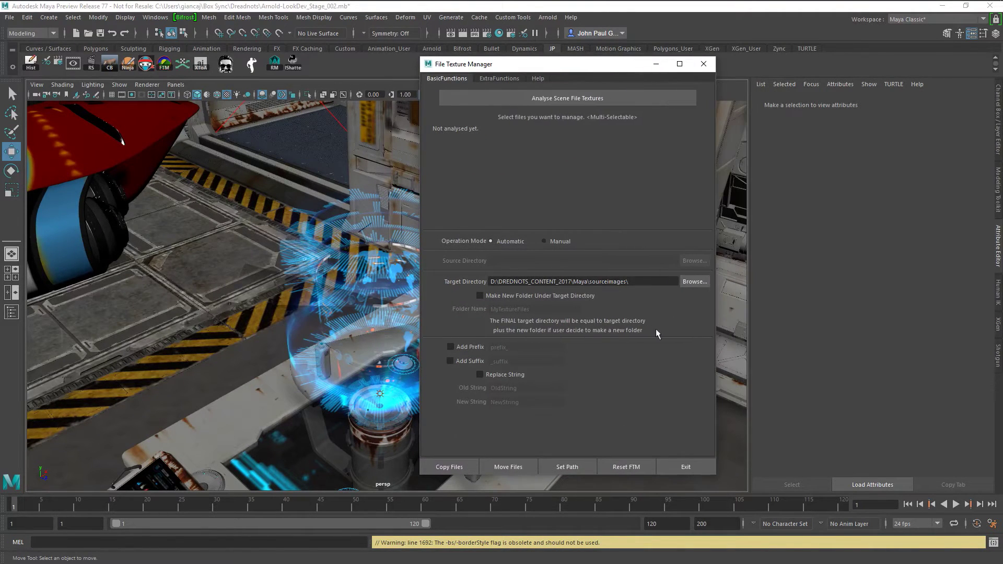
pyautogui.moveTo(577, 70); pyautogui.dragTo(583, 58)
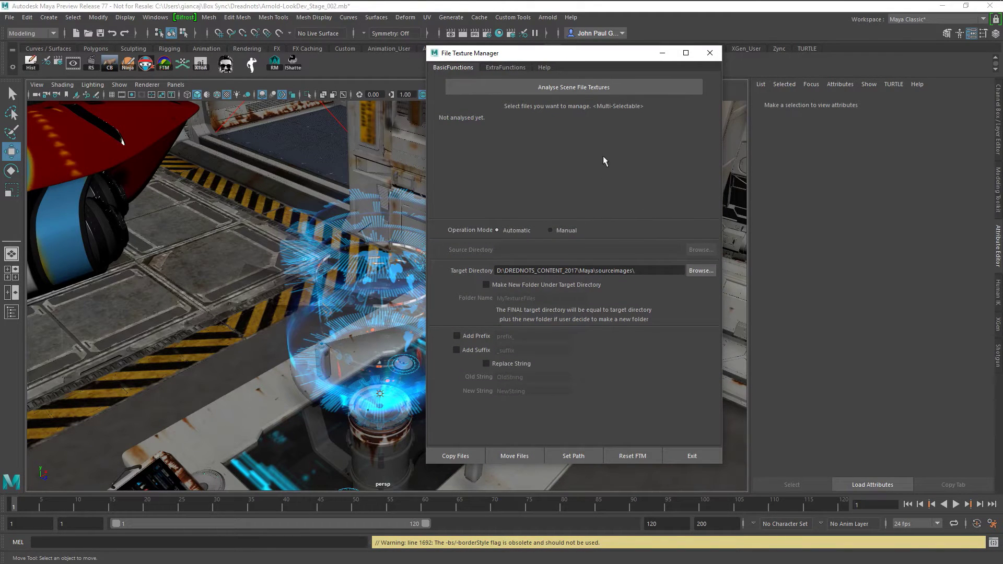
# Step: Switch to Notepad++ and look through the File Texture Manager script's code up to its middle section
pyautogui.moveTo(155, 5)
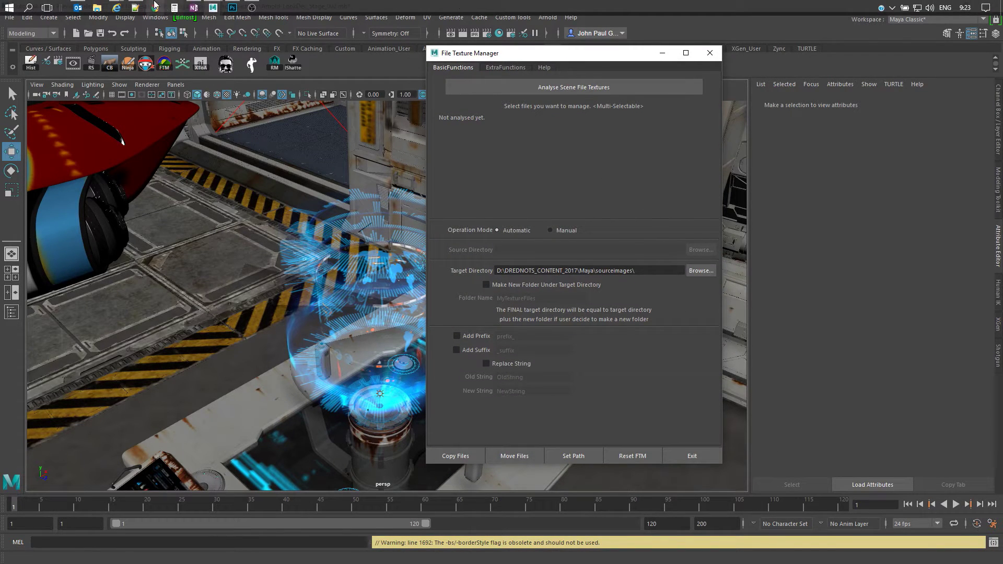
pyautogui.click(155, 5)
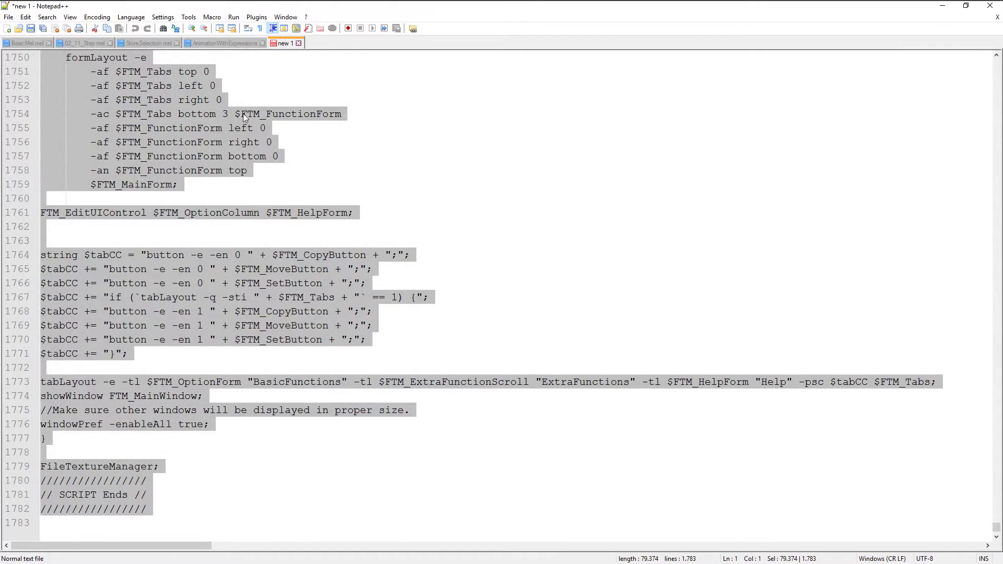
pyautogui.click(725, 215)
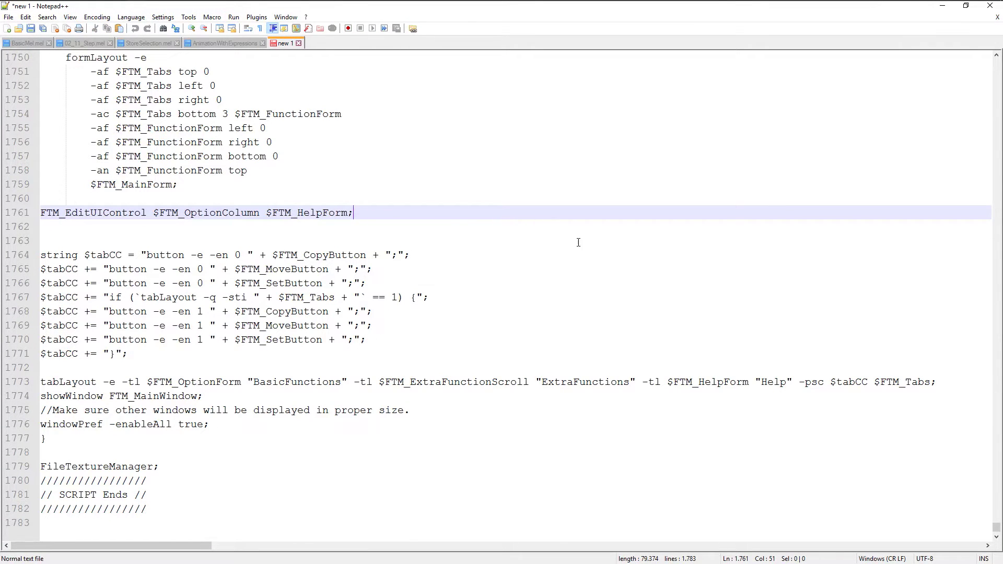
pyautogui.moveTo(996, 528); pyautogui.dragTo(996, 301)
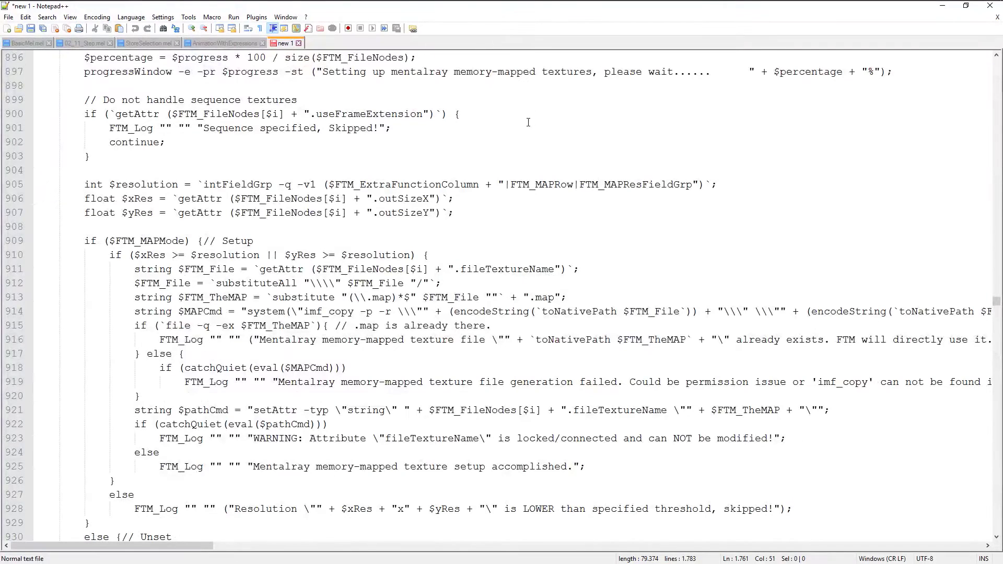
# Step: Replace all occurrences of mentalrayTexture with file in the script's code, close the Replace dialog and return to Maya
pyautogui.hotkey('ctrl', 'f')
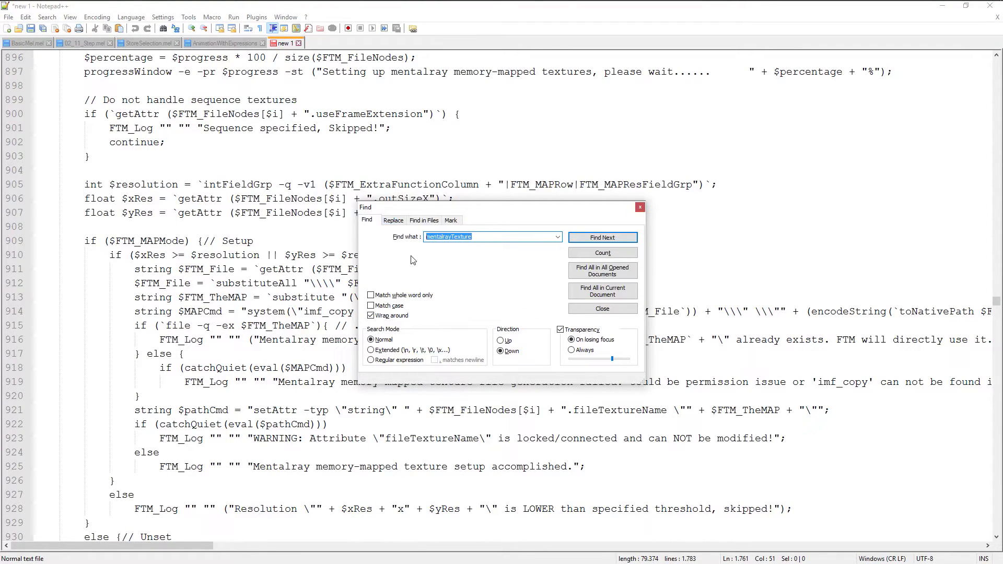
pyautogui.click(406, 222)
pyautogui.click(441, 252)
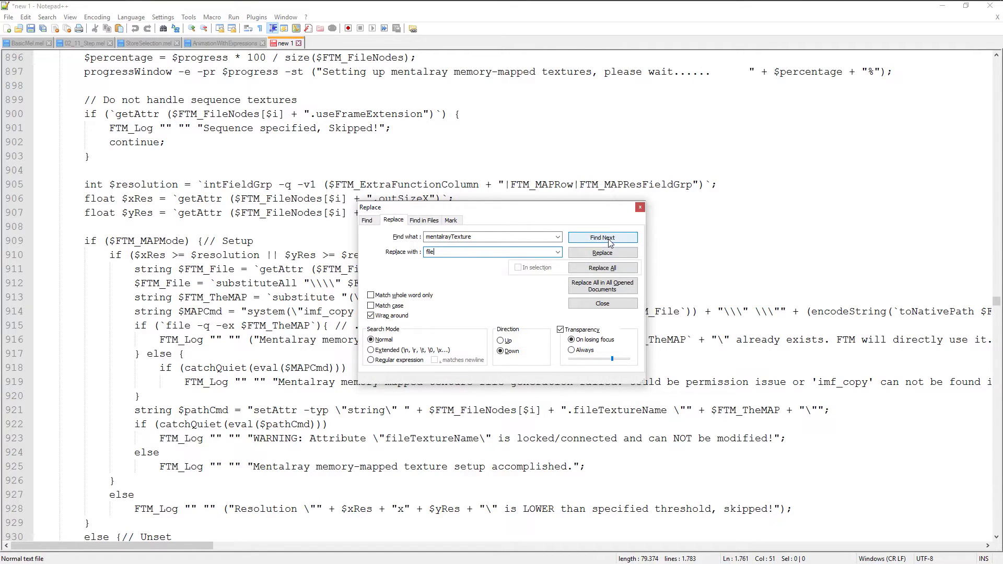
pyautogui.click(621, 268)
pyautogui.click(639, 208)
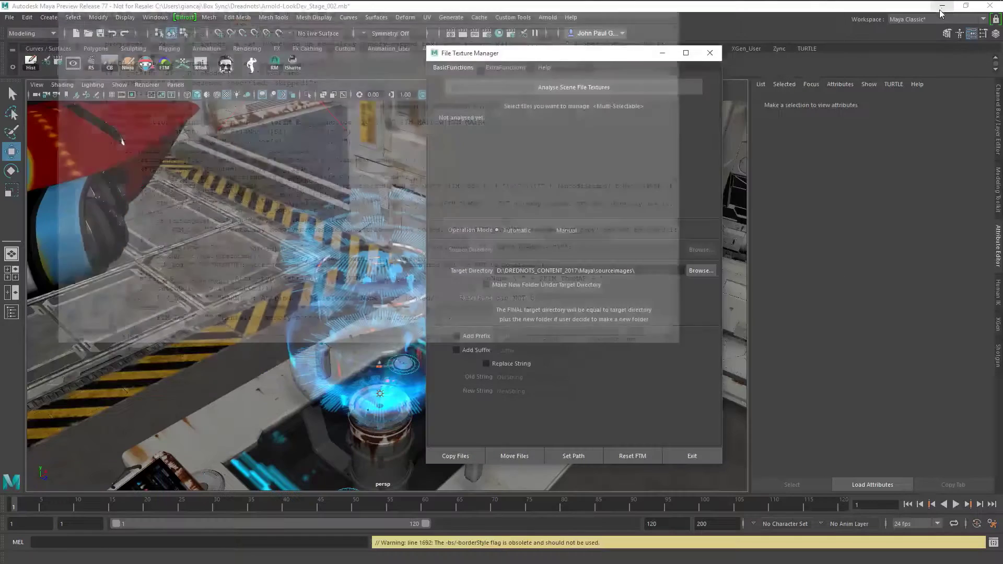
pyautogui.click(942, 5)
# Step: Reposition the File Texture Manager window over the viewport, analyse the scene's file textures and look through the listed paths
pyautogui.moveTo(566, 58)
pyautogui.mouseDown()
pyautogui.moveTo(576, 87)
pyautogui.moveTo(488, 82)
pyautogui.moveTo(566, 75)
pyautogui.mouseUp()
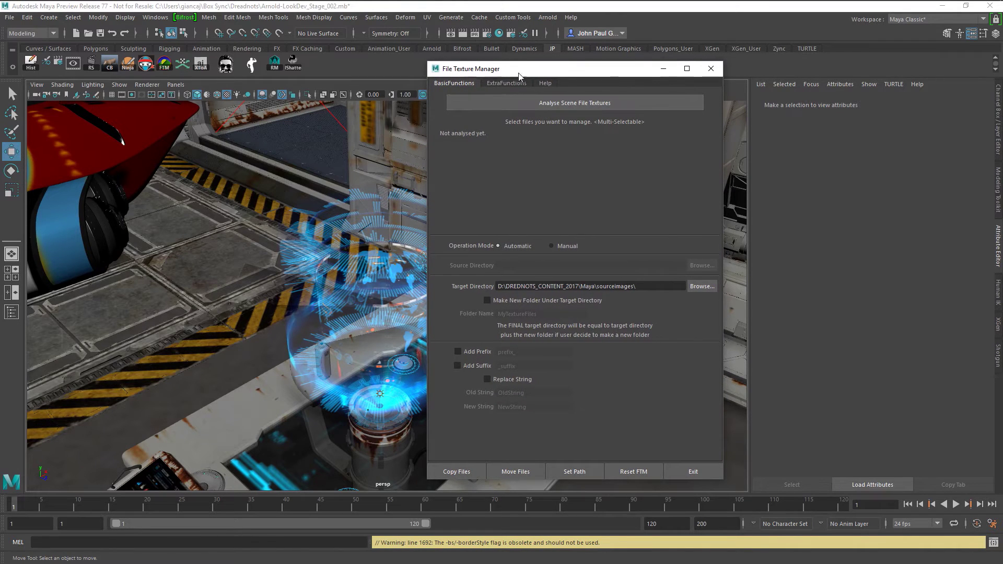
pyautogui.moveTo(554, 75); pyautogui.dragTo(665, 72)
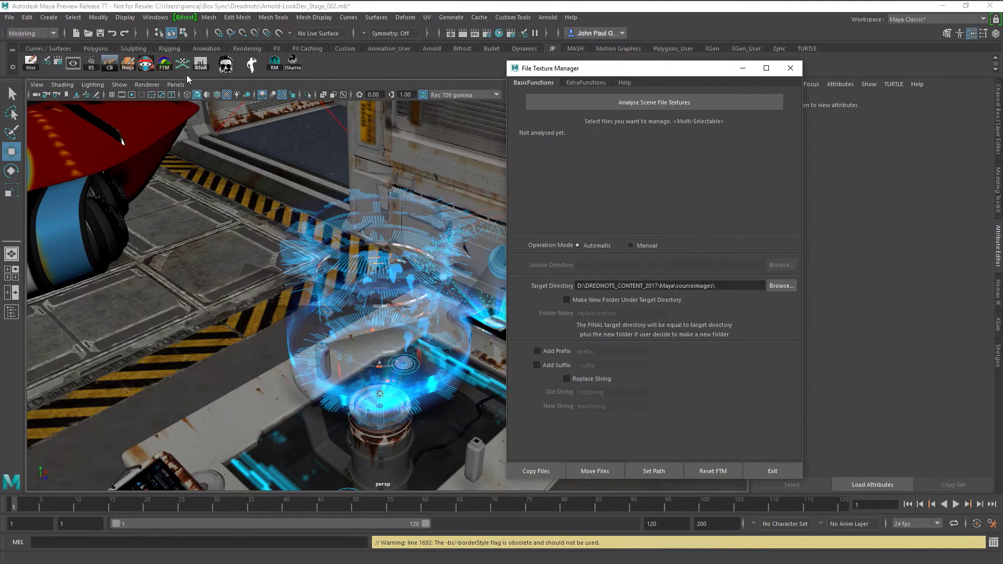
pyautogui.moveTo(645, 73)
pyautogui.mouseDown()
pyautogui.moveTo(628, 70)
pyautogui.moveTo(648, 79)
pyautogui.moveTo(660, 66)
pyautogui.mouseUp()
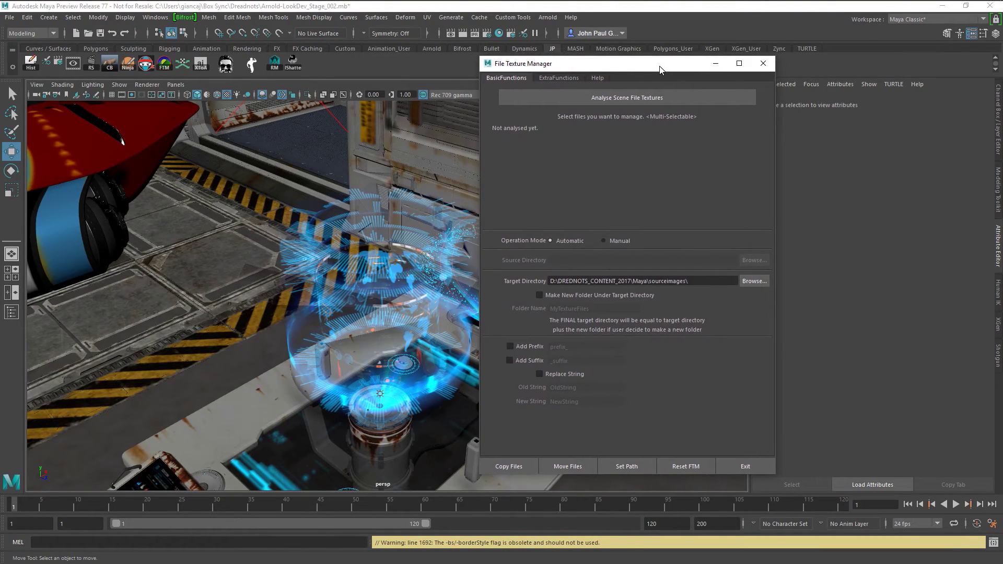
pyautogui.click(638, 99)
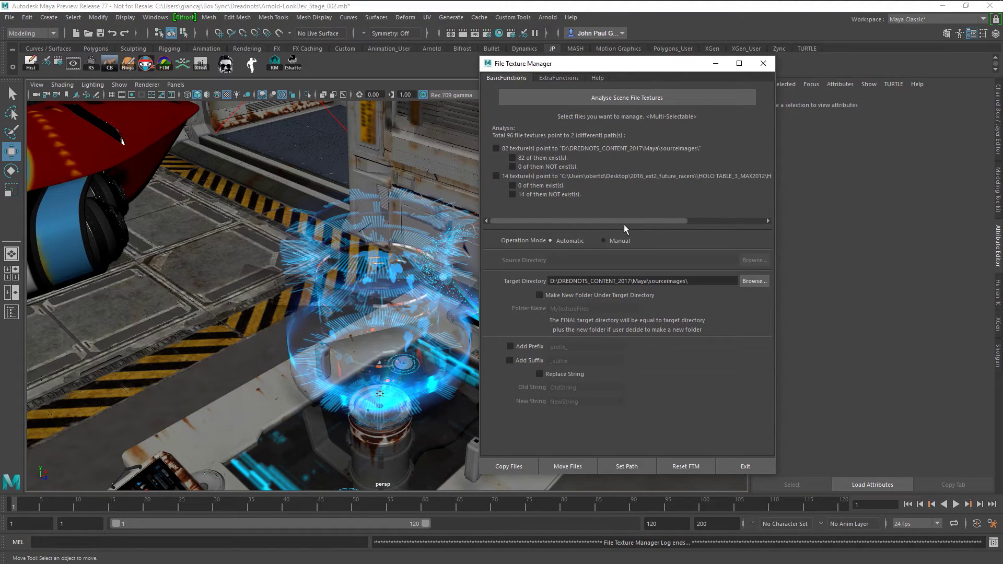
pyautogui.moveTo(626, 221); pyautogui.dragTo(585, 218)
# Step: Set the path of the non-existing HOLO TABLE textures to D:\DREDNOTS_CONTENT_2017\Maya\sourceimages\ and analyse the scene's file textures again
pyautogui.click(512, 195)
pyautogui.moveTo(635, 69); pyautogui.dragTo(613, 69)
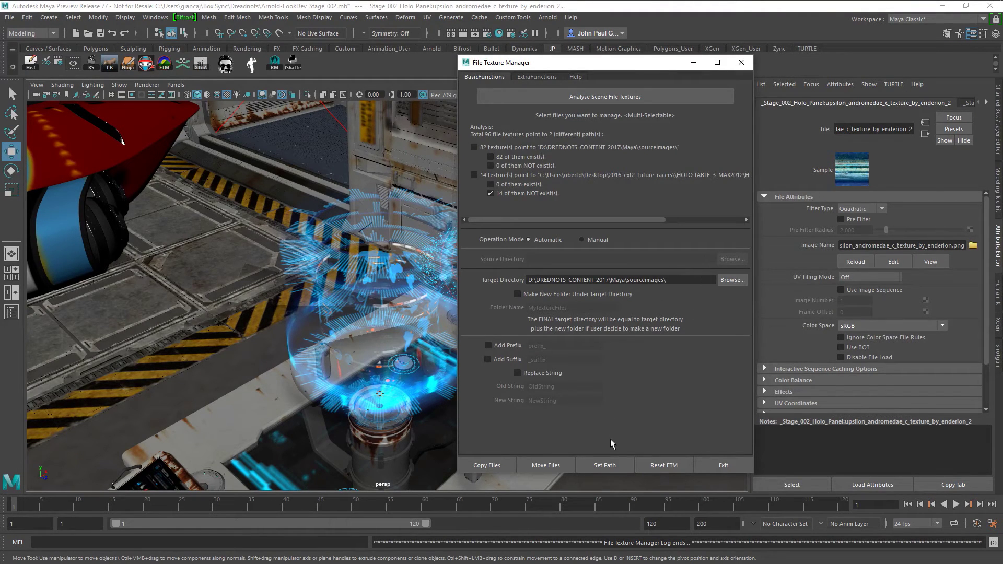
pyautogui.moveTo(628, 63); pyautogui.dragTo(591, 61)
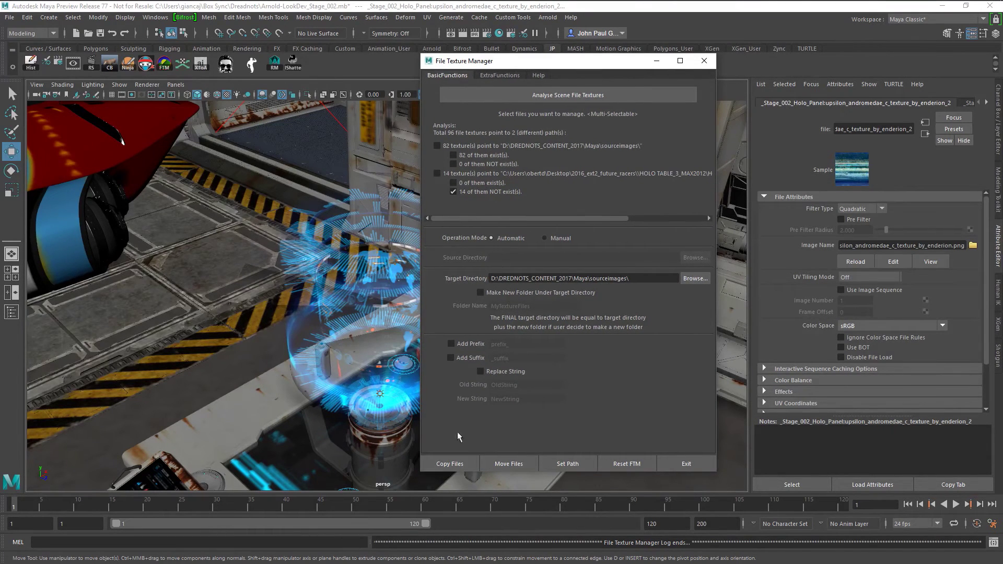
pyautogui.click(641, 279)
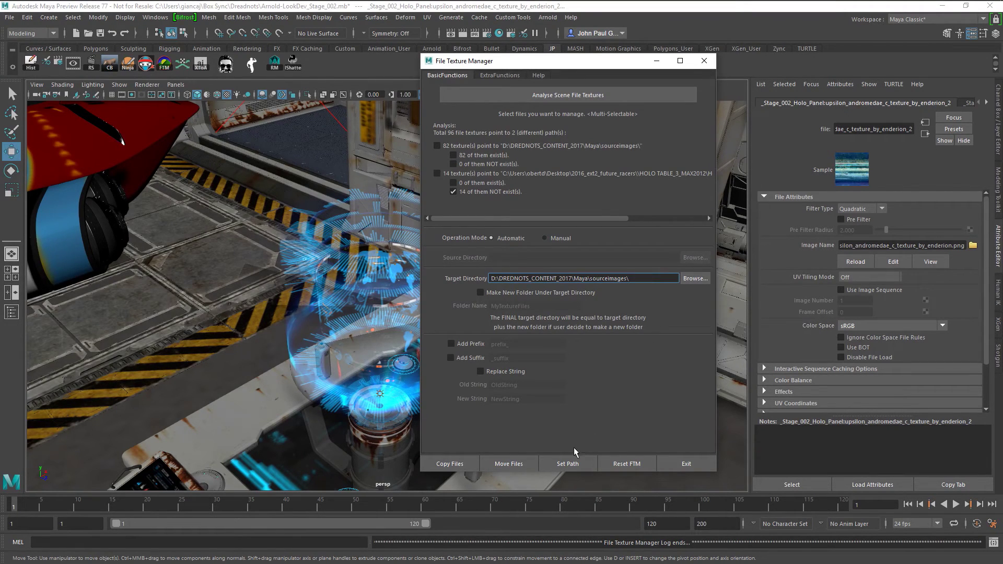
pyautogui.click(567, 464)
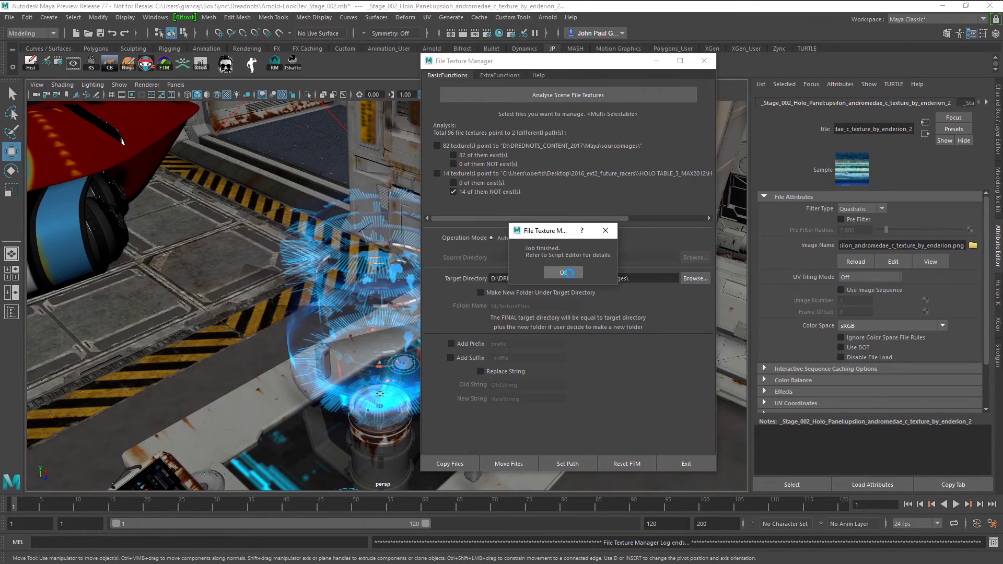
pyautogui.click(569, 273)
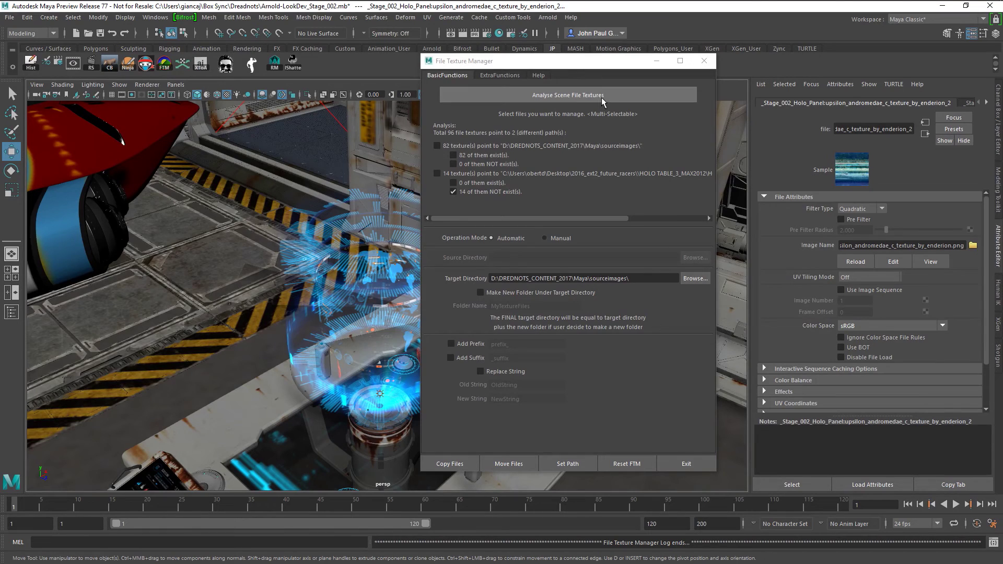
pyautogui.click(602, 96)
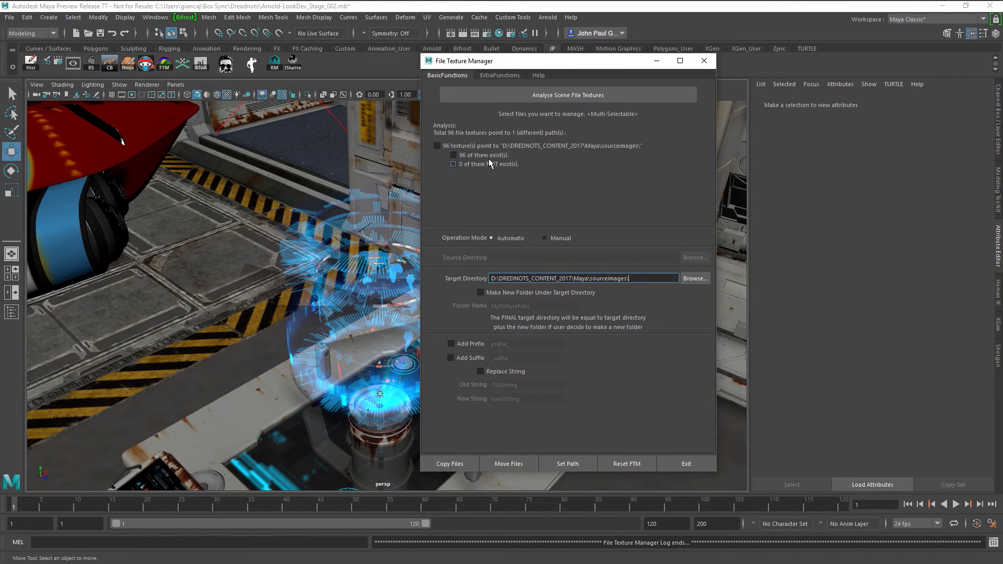
pyautogui.moveTo(597, 64); pyautogui.dragTo(561, 86)
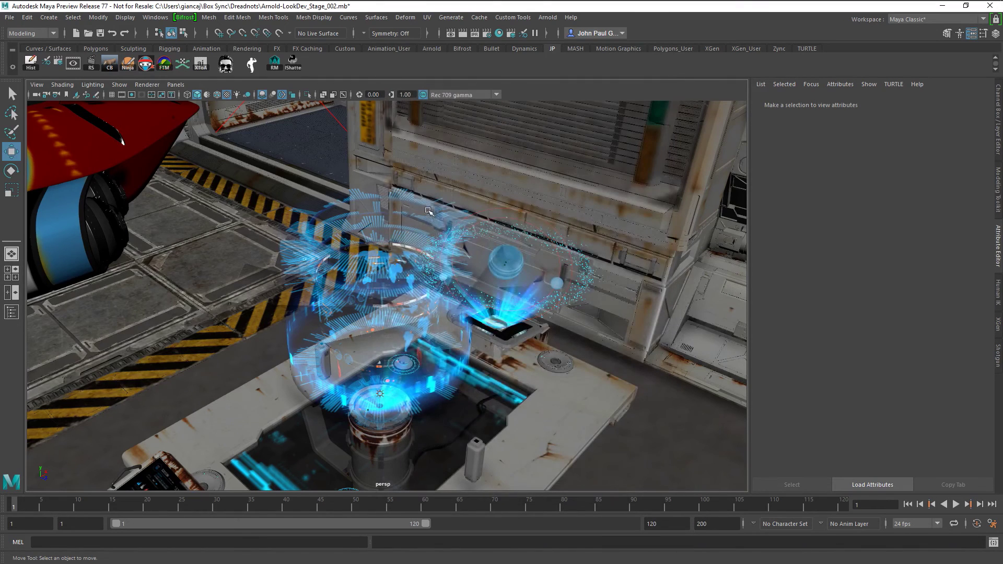
# Step: Select the hologram mesh above the table, open its lambert colour's file node and view the Holo Circle 1.jpg image
pyautogui.click(429, 214)
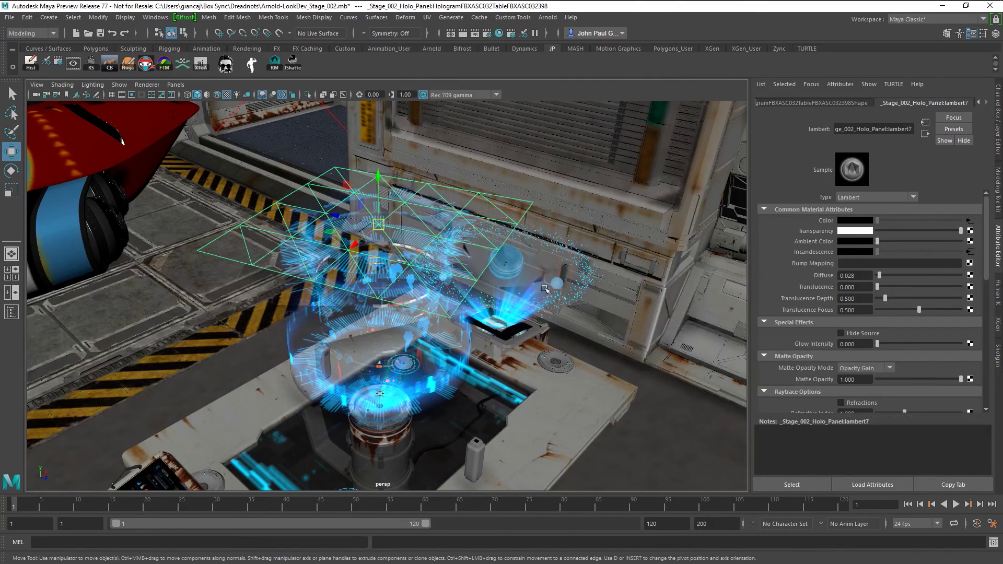
pyautogui.click(970, 220)
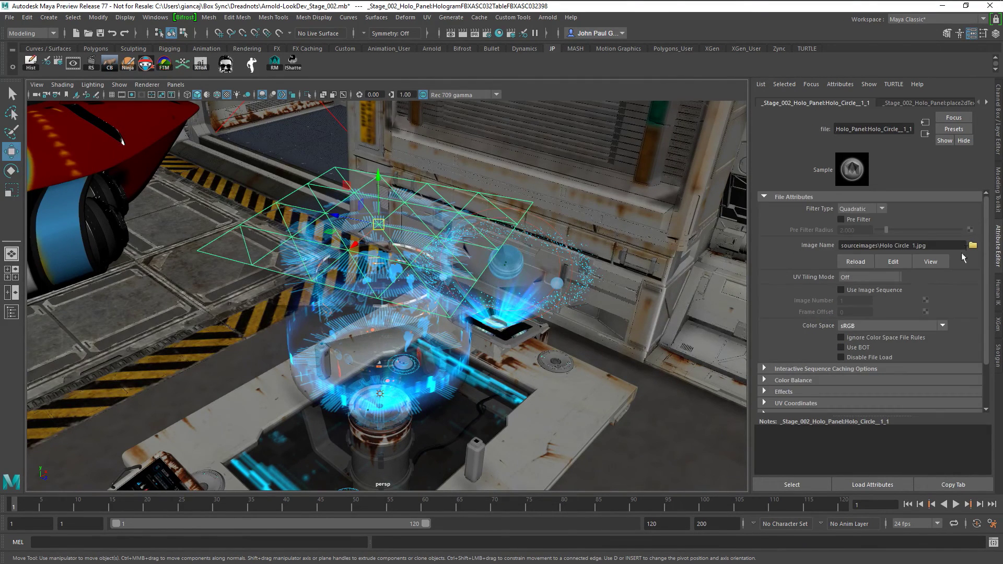
pyautogui.click(920, 261)
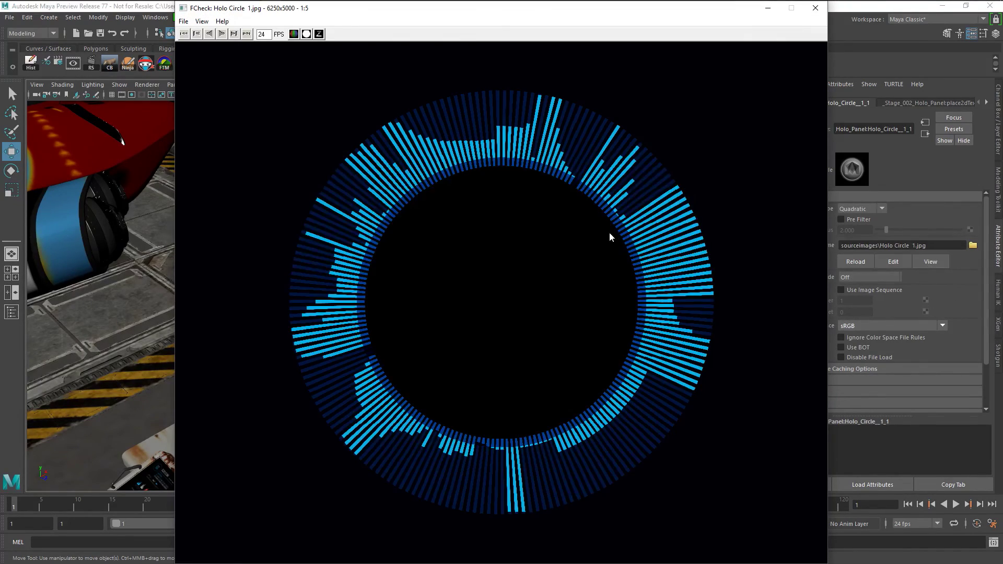
pyautogui.click(815, 8)
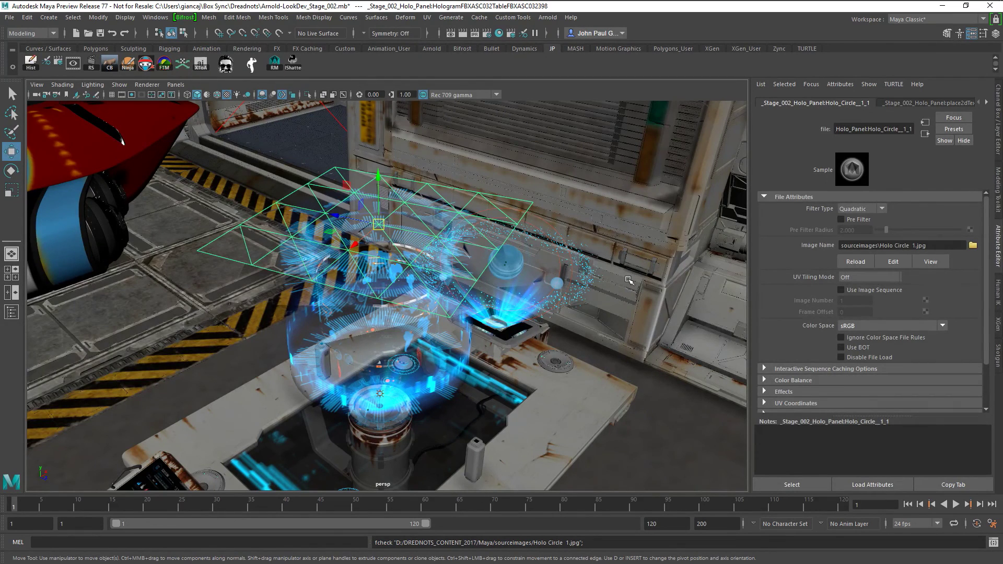
pyautogui.moveTo(803, 4)
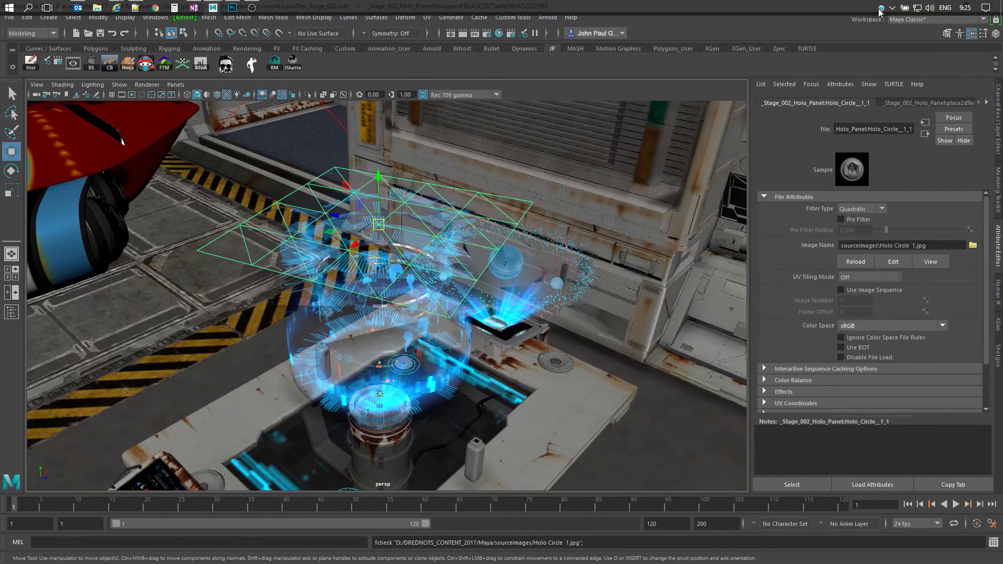